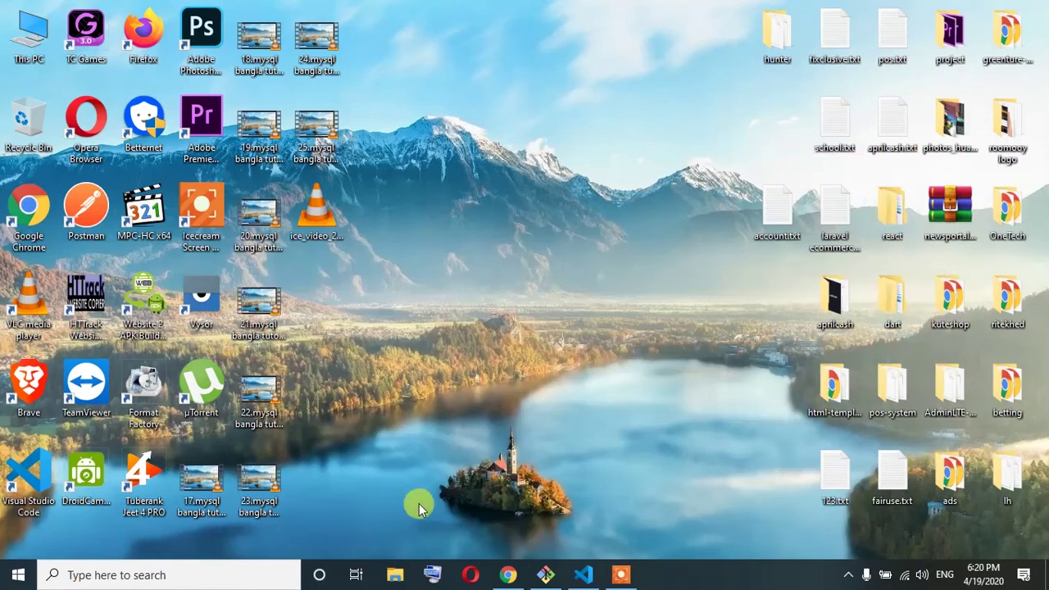
Switch to phpMyAdmin in Chrome and open the age cell of the worker row with id 6, then leave it without editing
{"action": "left_click", "coordinate": [497, 574]}
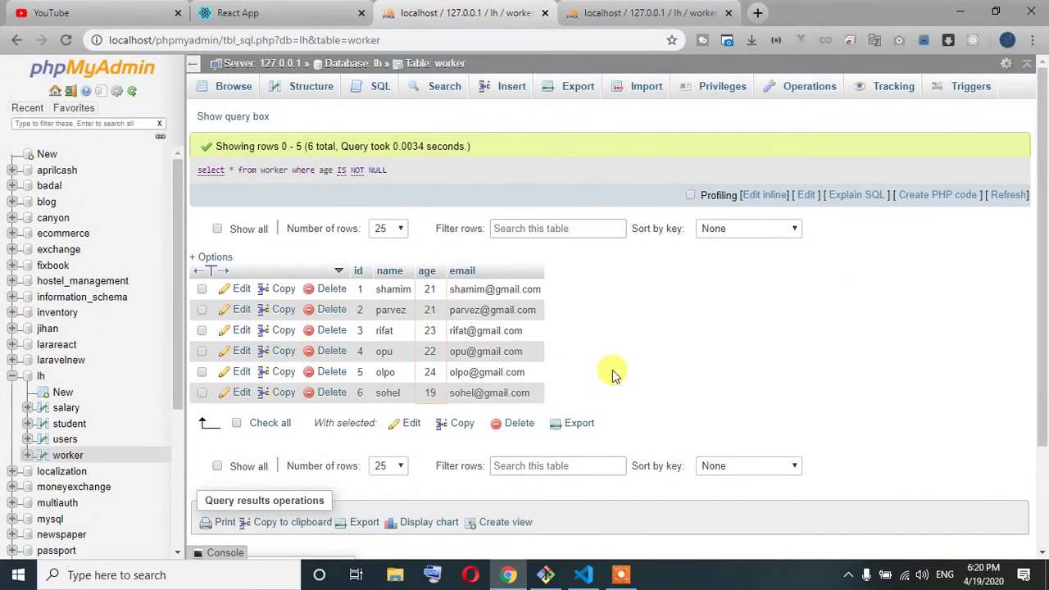
{"action": "double_click", "coordinate": [432, 394]}
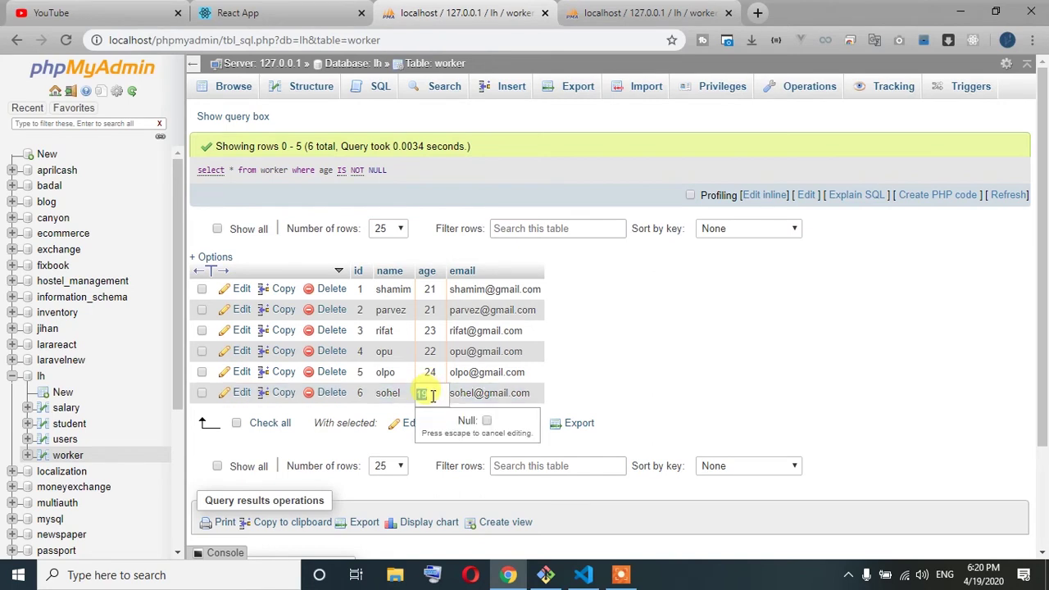
{"action": "left_click", "coordinate": [665, 363]}
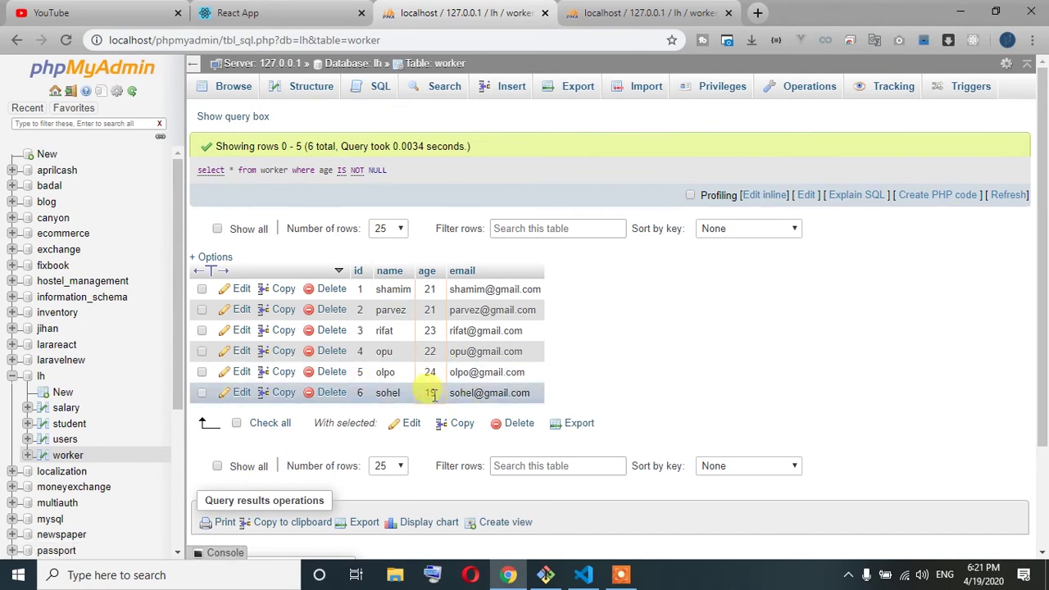
Open the SQL editor for the worker table and clear the default query
{"action": "left_click", "coordinate": [379, 90]}
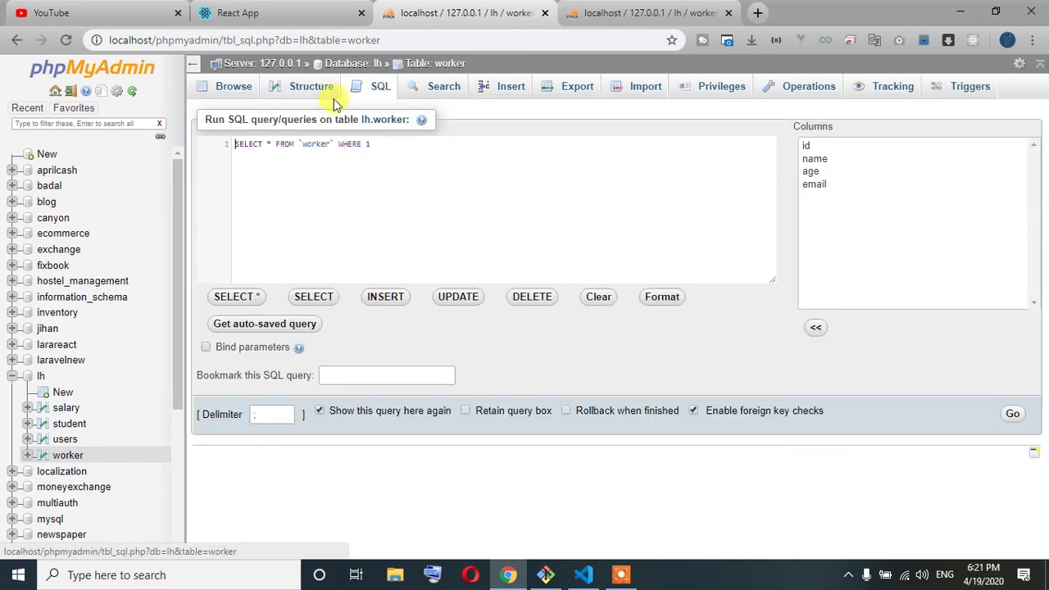
{"action": "left_click_drag", "start_coordinate": [373, 145], "coordinate": [232, 145]}
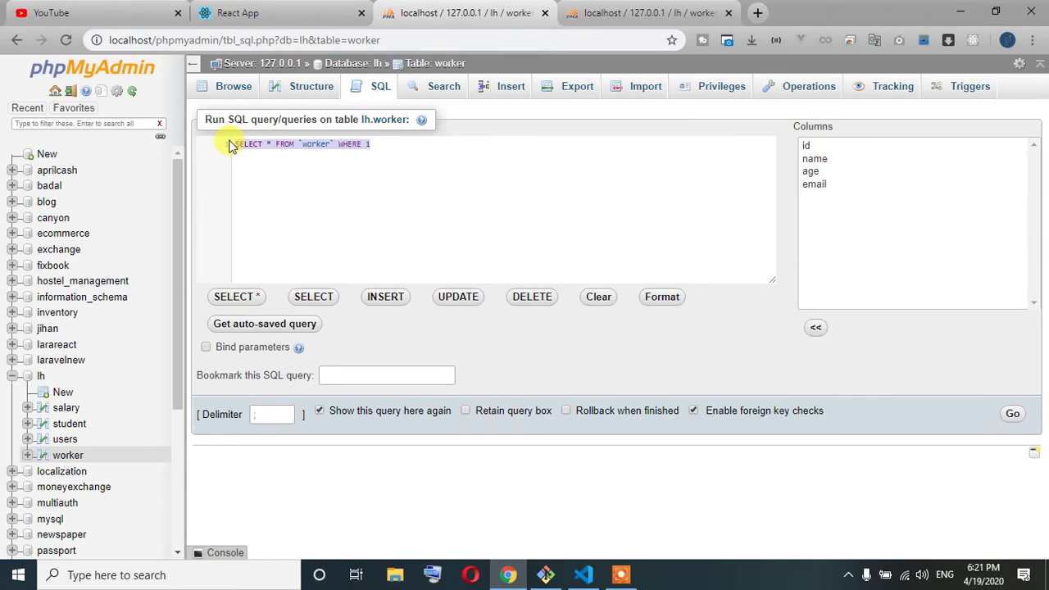
{"action": "key", "text": "BackSpace"}
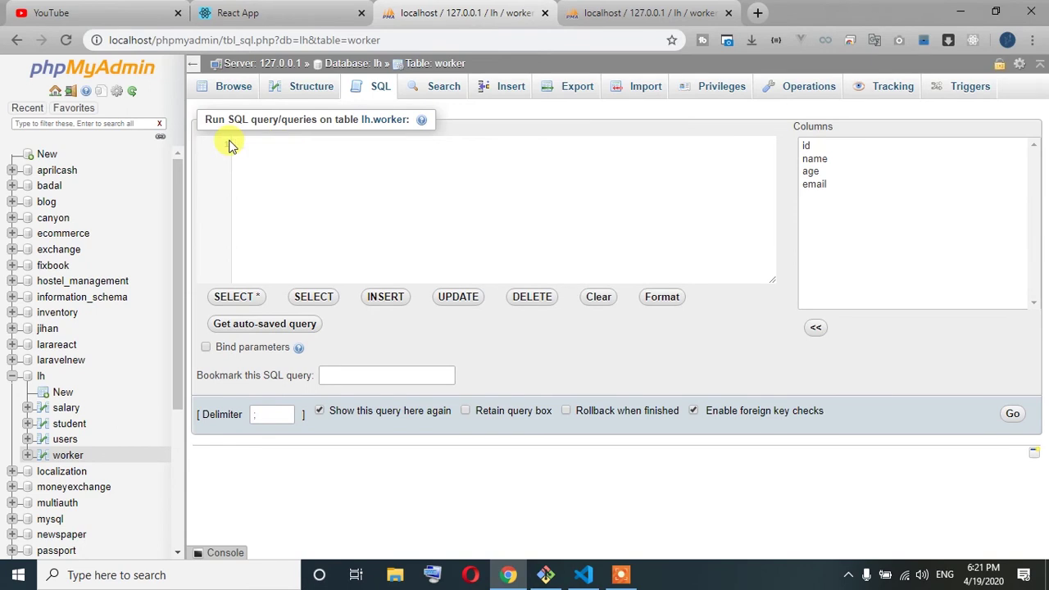
Write the query "update worker set age=60 where id =6;"
{"action": "type", "text": "update wo"}
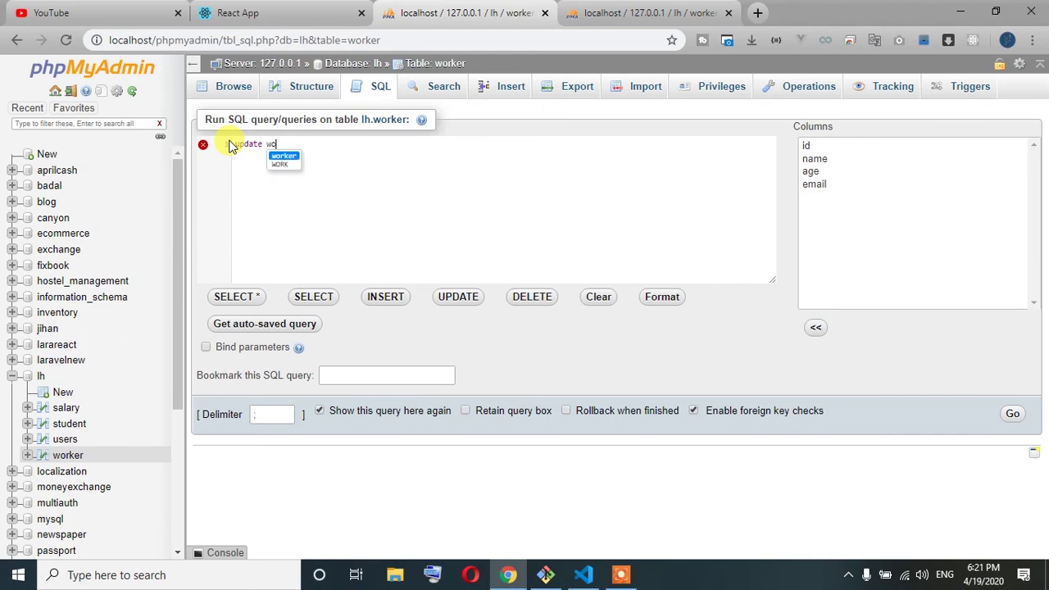
{"action": "type", "text": "rker"}
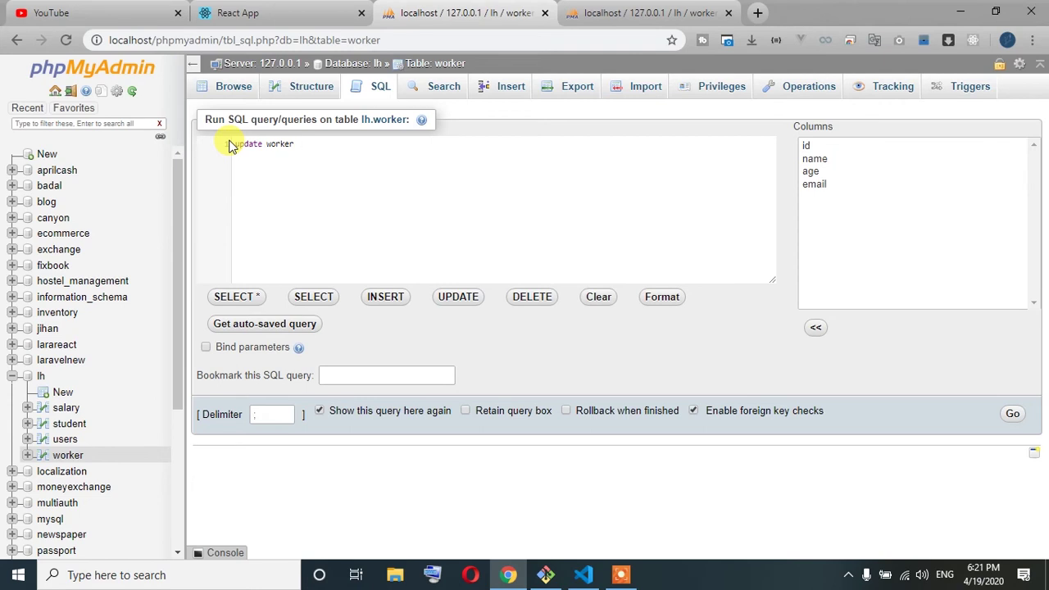
{"action": "type", "text": "set"}
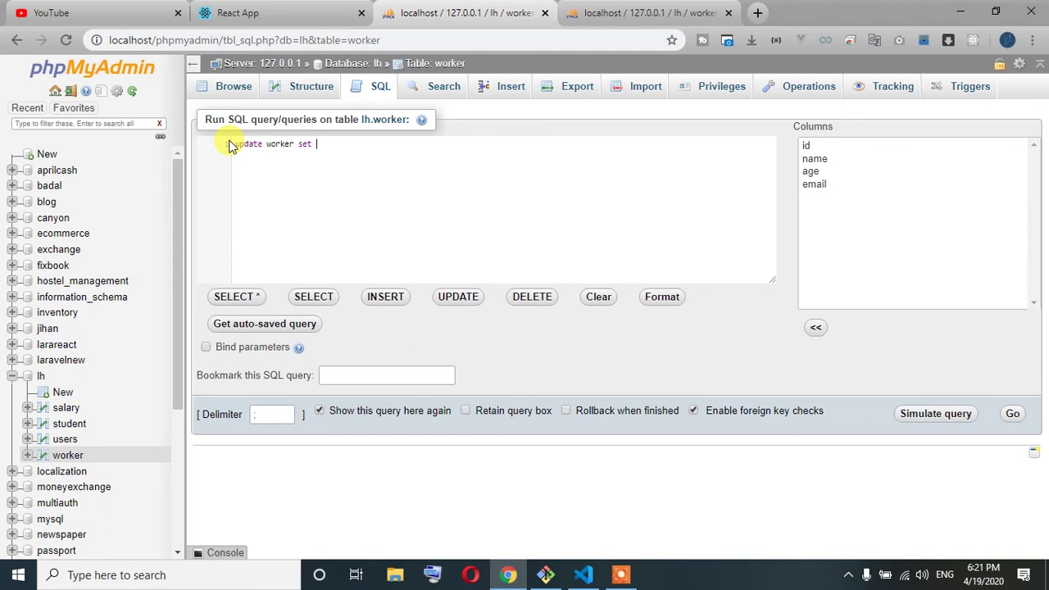
{"action": "type", "text": "age"}
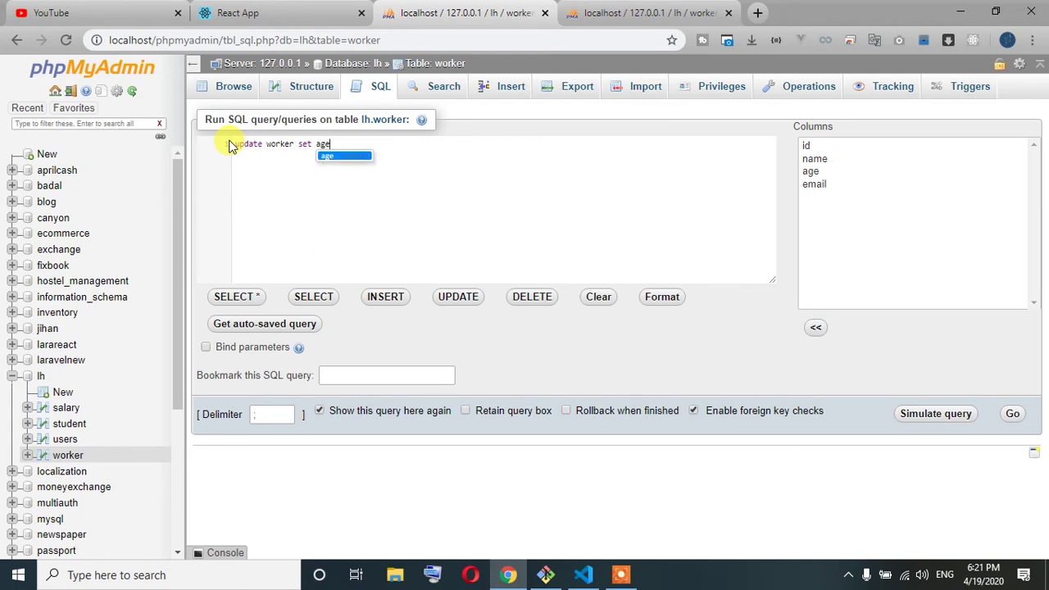
{"action": "type", "text": "="}
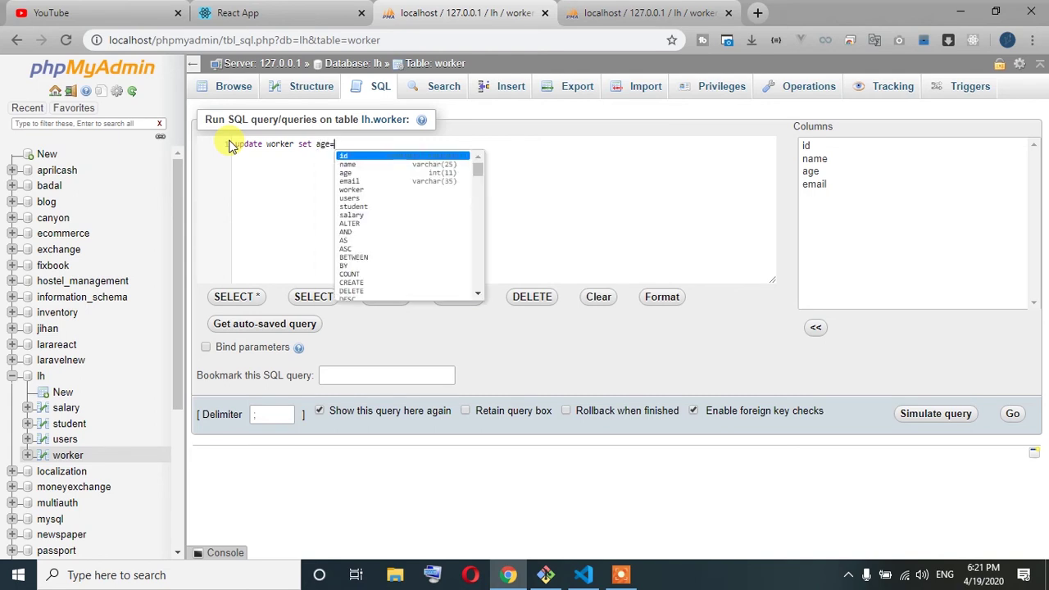
{"action": "type", "text": "25"}
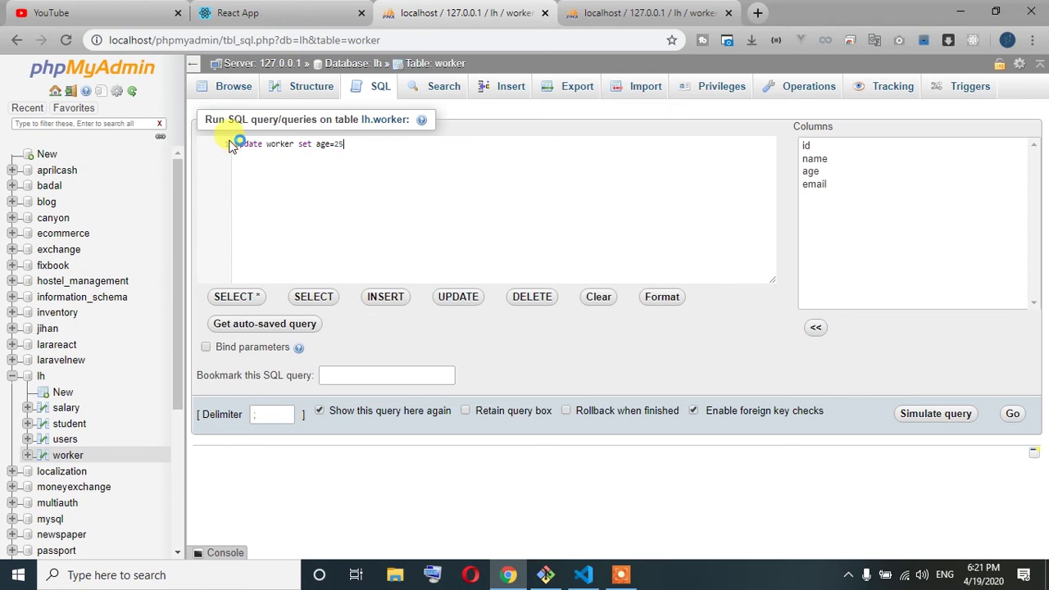
{"action": "key", "text": "BackSpace"}
{"action": "key", "text": "BackSpace"}
{"action": "type", "text": "60 where id =6;"}
Examine each part of the update query and compare its id condition with the worker rows in the other browser tab
{"action": "double_click", "coordinate": [250, 146]}
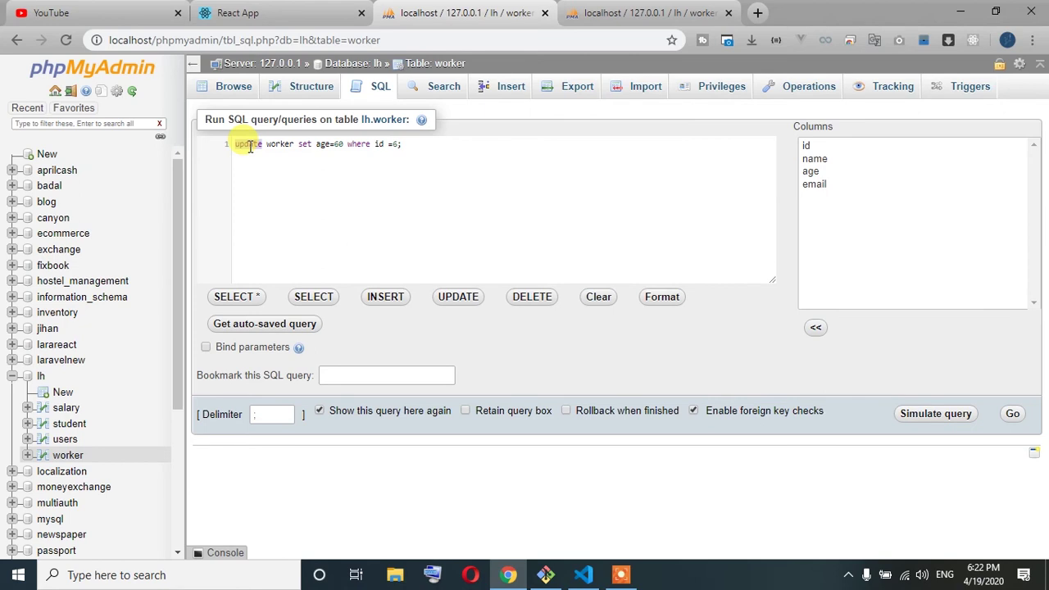
{"action": "left_click", "coordinate": [277, 145]}
{"action": "double_click", "coordinate": [277, 145]}
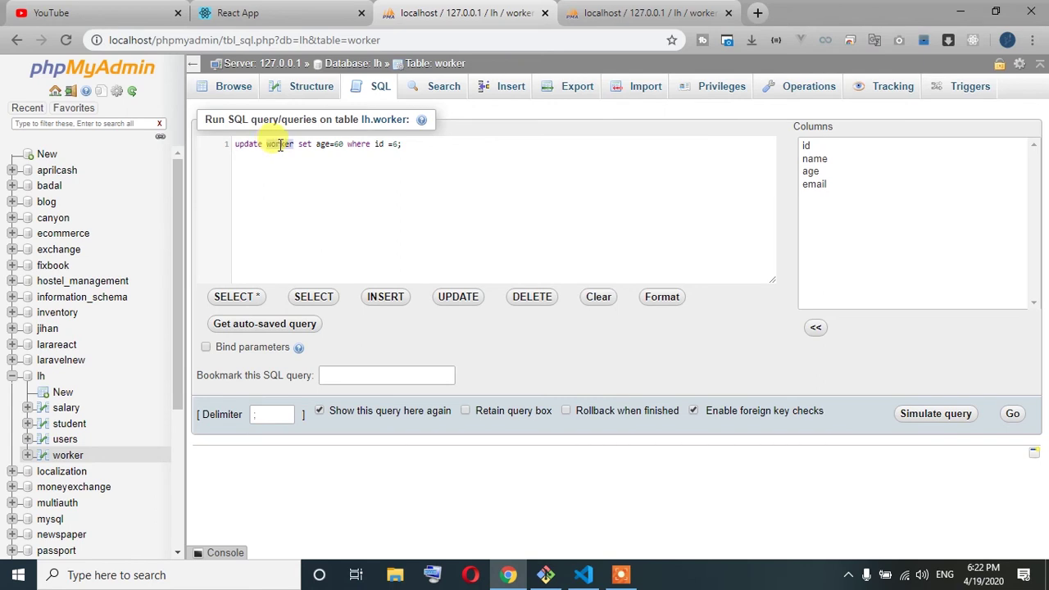
{"action": "left_click", "coordinate": [298, 145]}
{"action": "double_click", "coordinate": [300, 145]}
{"action": "left_click", "coordinate": [319, 172]}
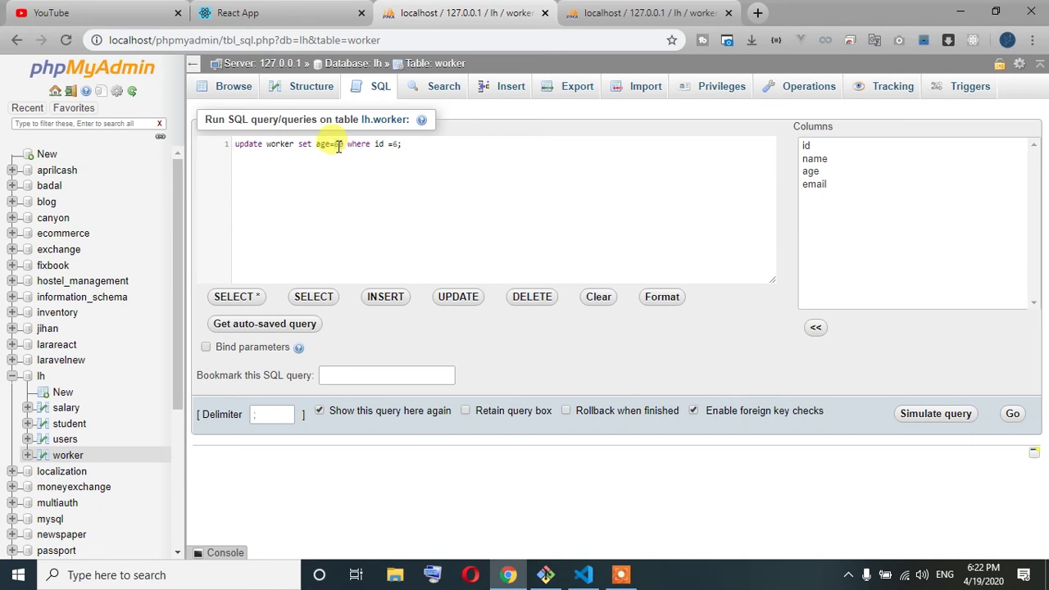
{"action": "double_click", "coordinate": [336, 144]}
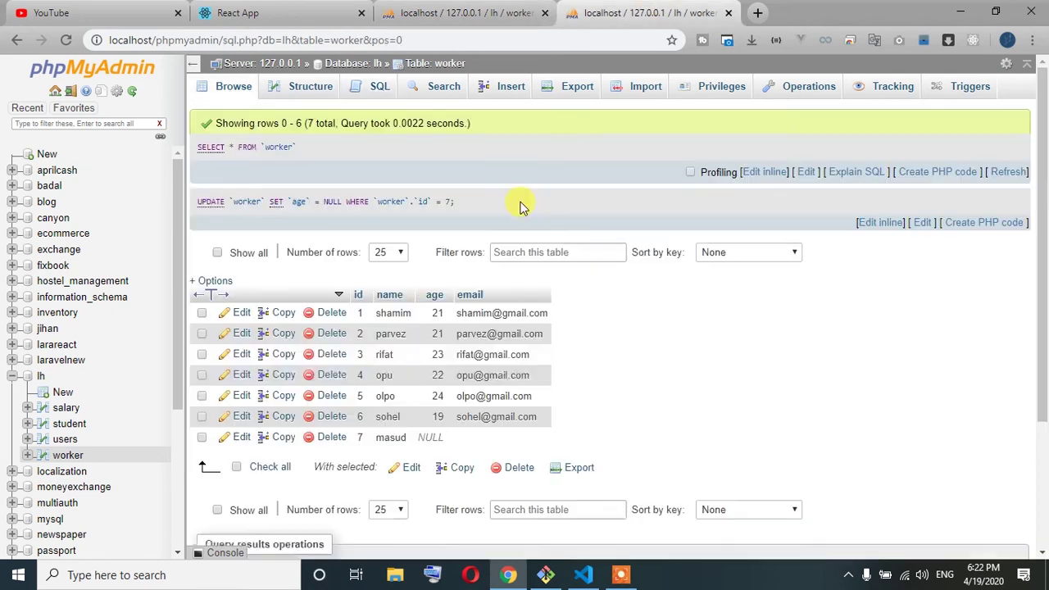
{"action": "left_click", "coordinate": [648, 12]}
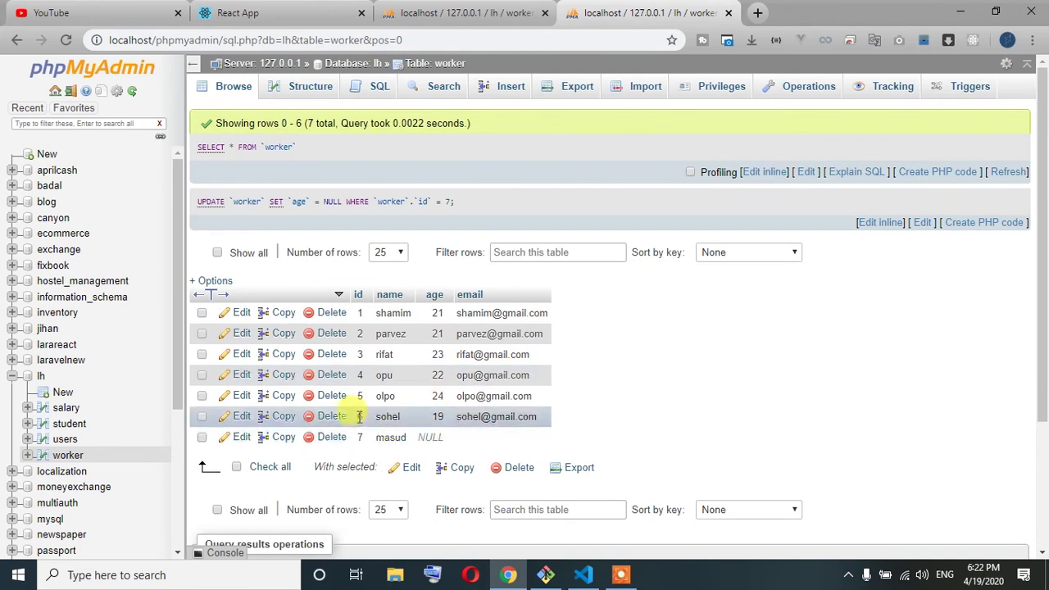
{"action": "left_click", "coordinate": [429, 12]}
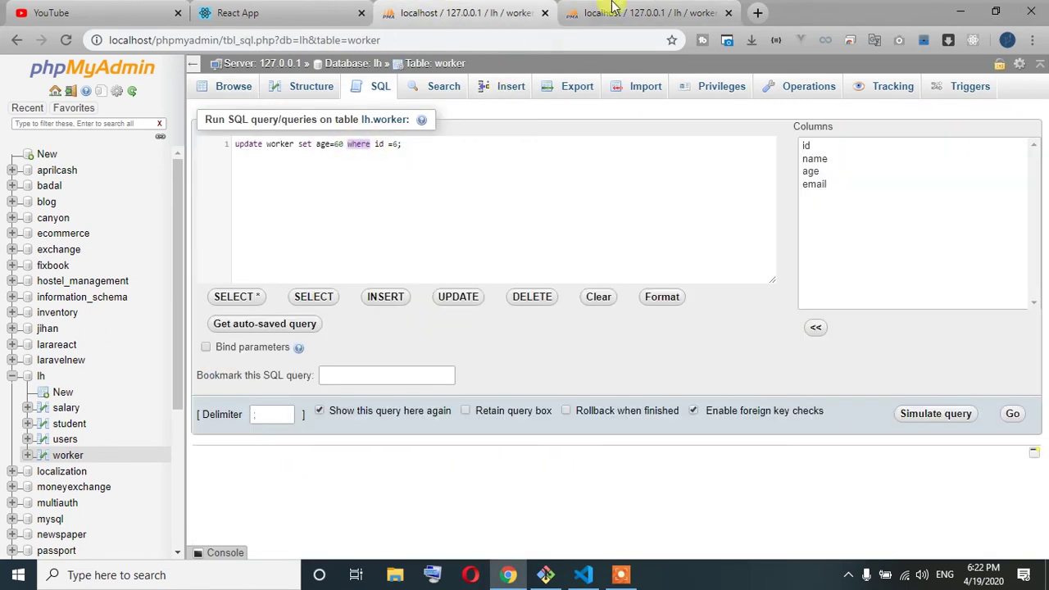
{"action": "left_click", "coordinate": [573, 14]}
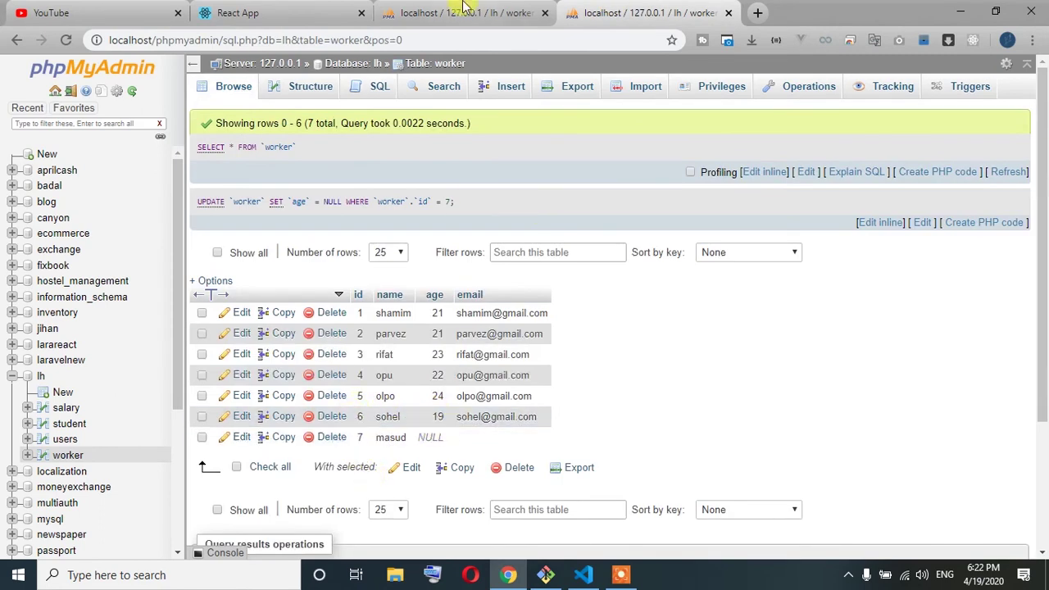
{"action": "left_click", "coordinate": [459, 12]}
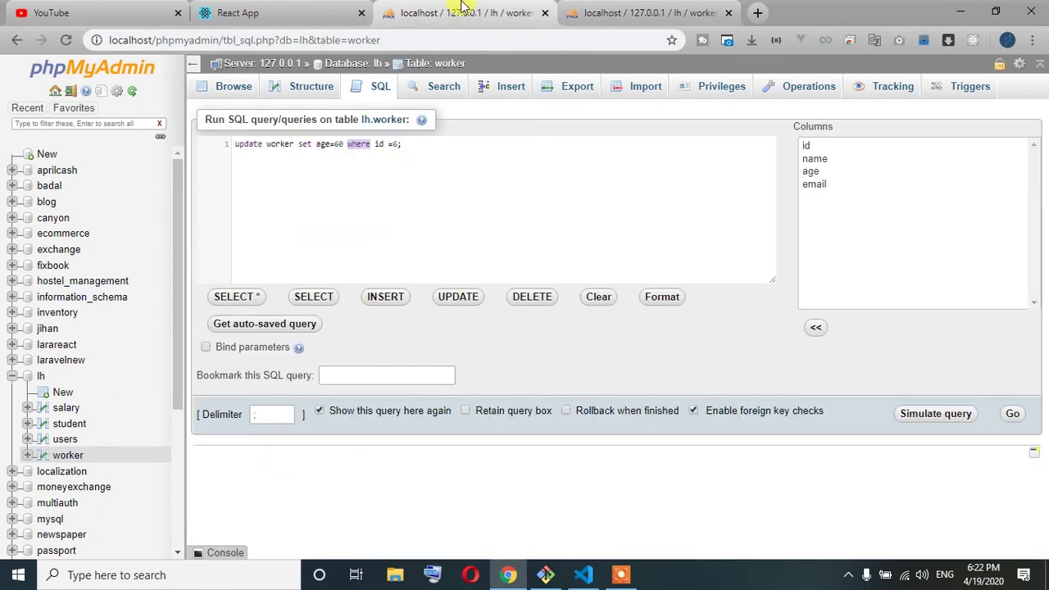
Run the update query for id 6 and browse the worker table's rows
{"action": "left_click", "coordinate": [1013, 415]}
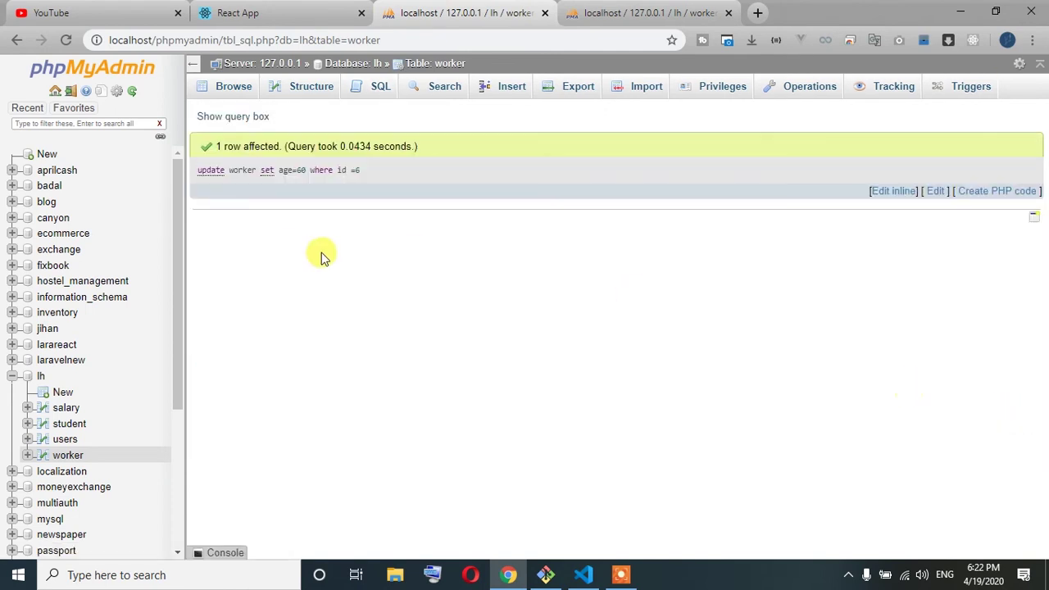
{"action": "left_click", "coordinate": [241, 92]}
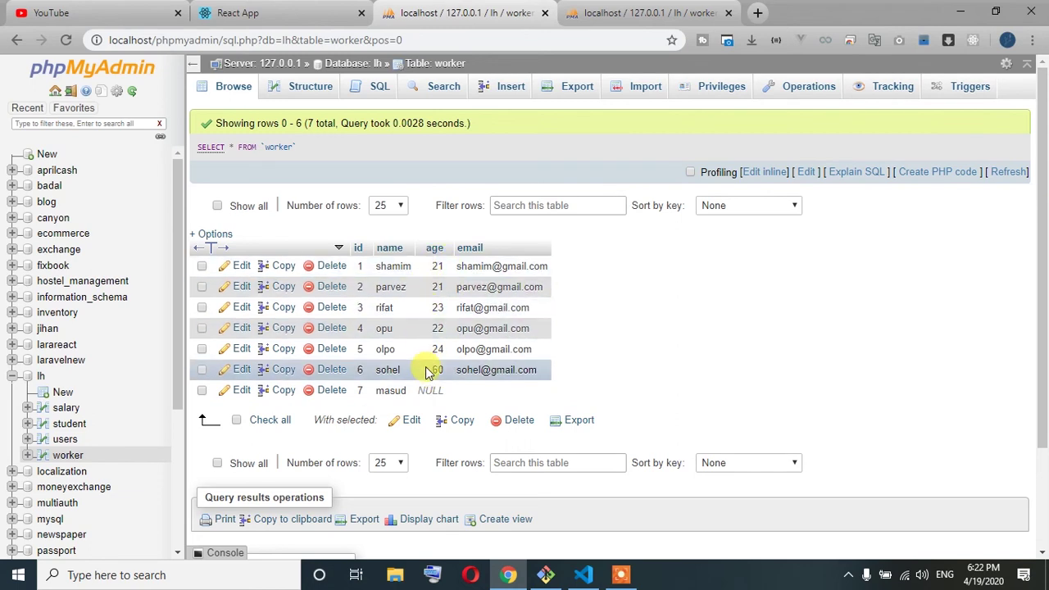
Run the query "update worker set age=60;" without a condition and browse the worker table's rows
{"action": "left_click", "coordinate": [360, 86]}
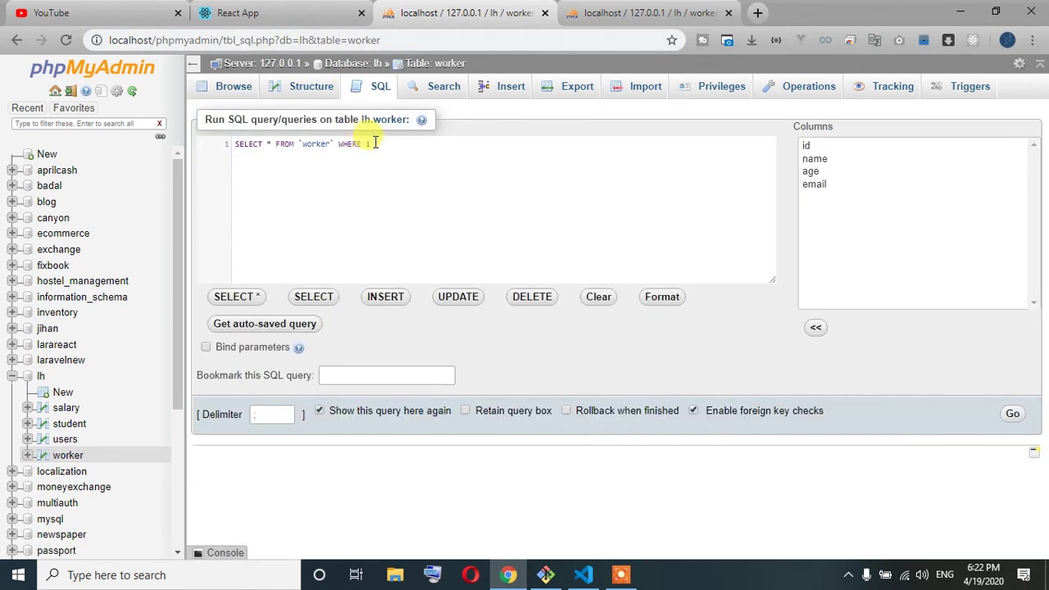
{"action": "key", "text": "ctrl+a"}
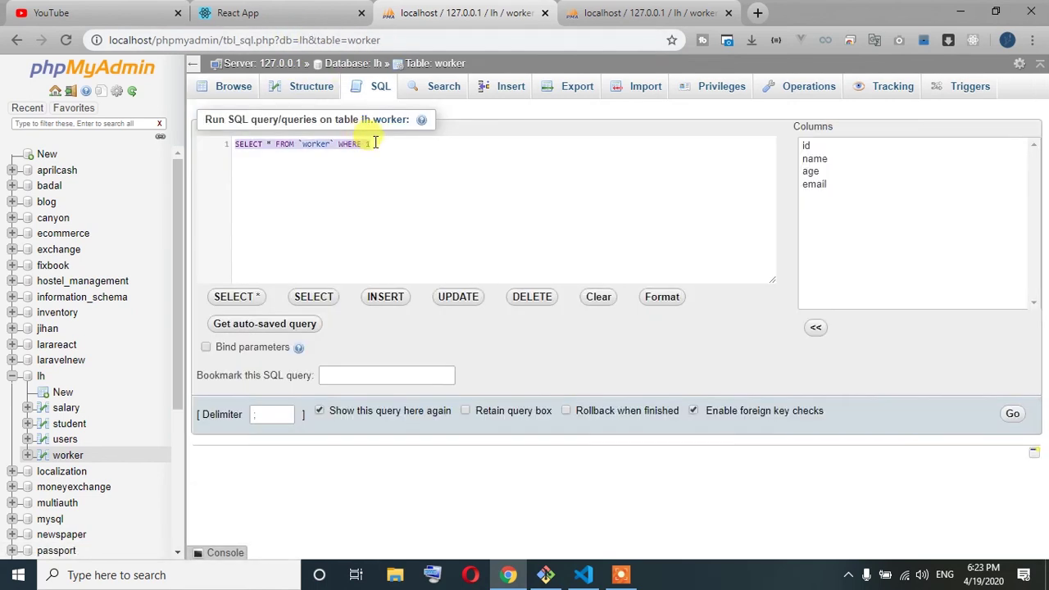
{"action": "type", "text": "update worker "}
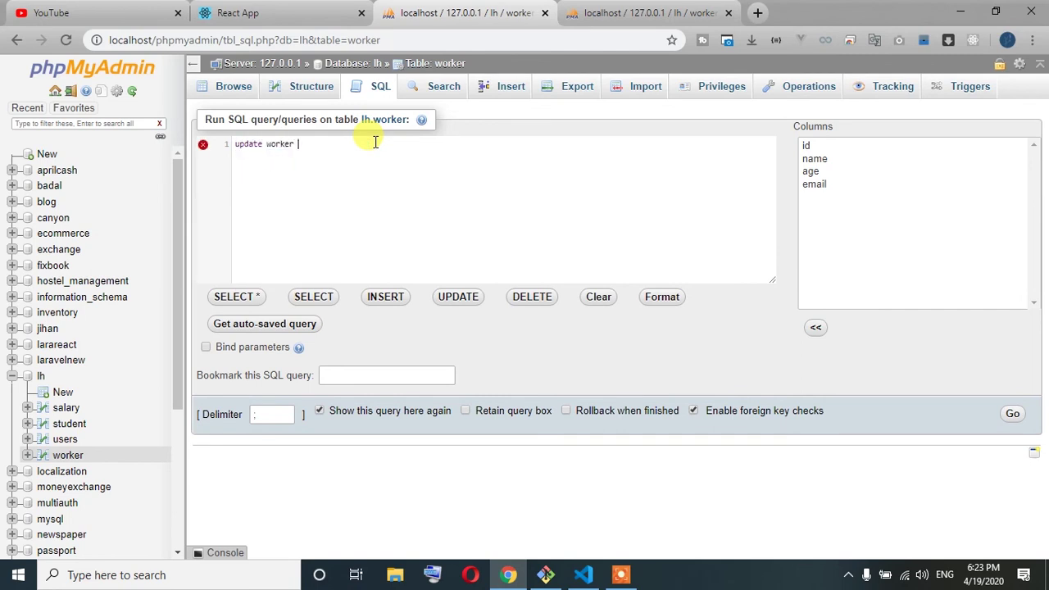
{"action": "type", "text": "set age=60;"}
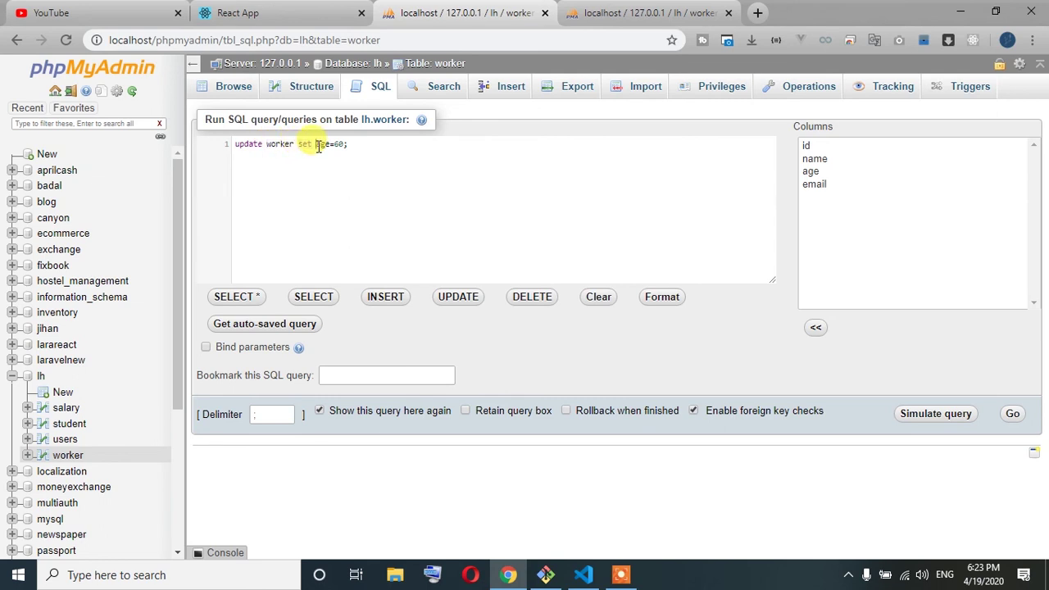
{"action": "left_click", "coordinate": [1016, 413]}
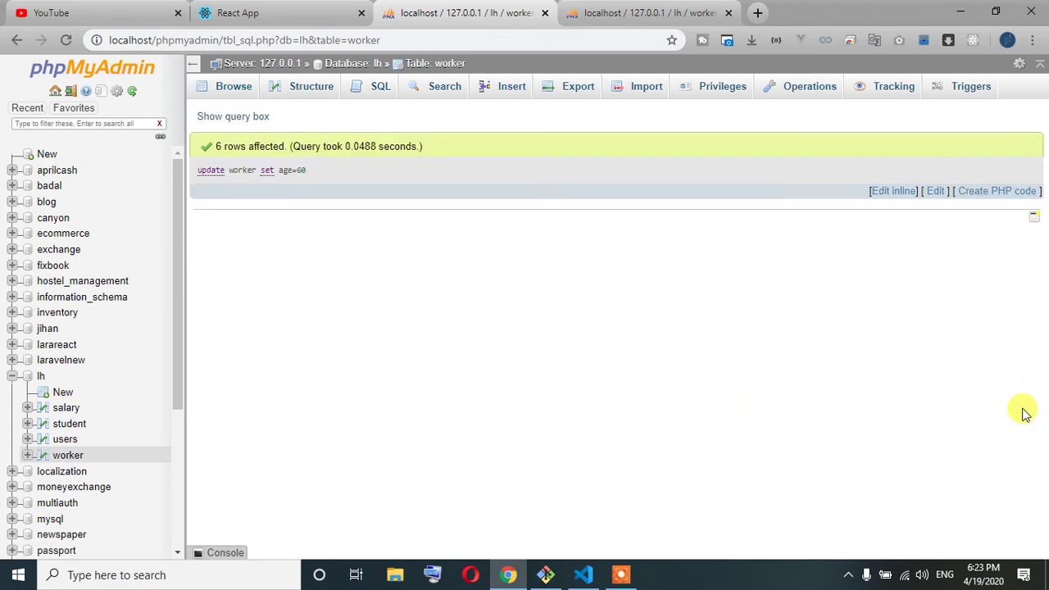
{"action": "left_click", "coordinate": [237, 90]}
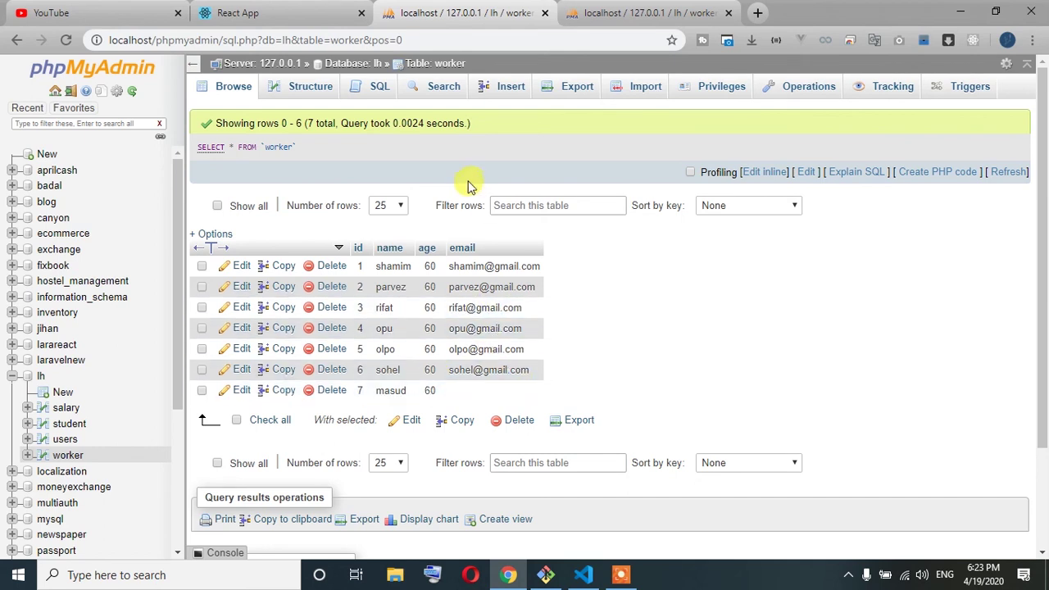
Change the name in the worker row with id 2 to the same name as in row 1
{"action": "double_click", "coordinate": [396, 287]}
{"action": "type", "text": "shamim"}
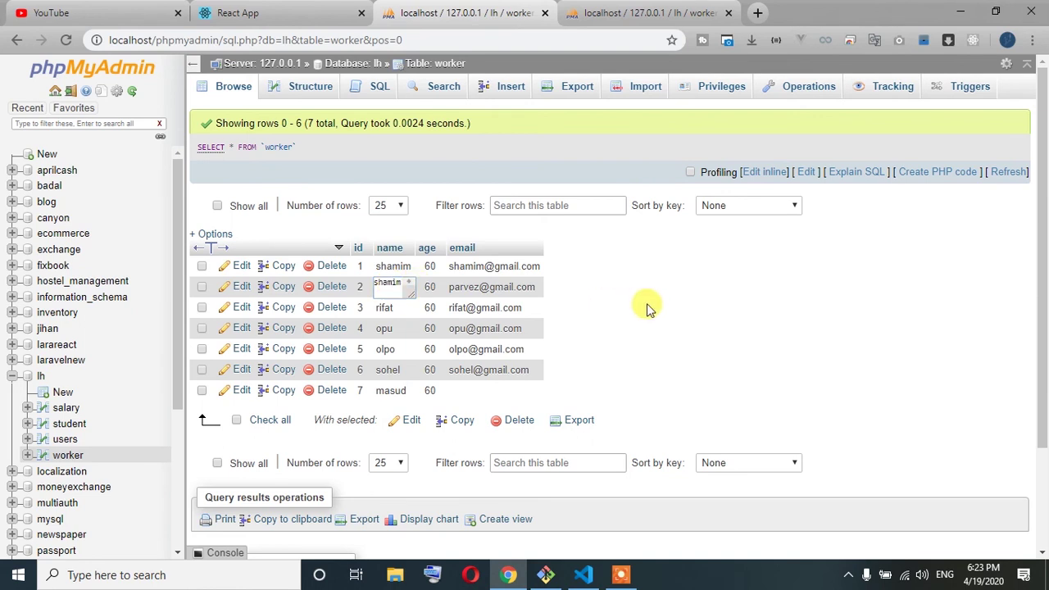
{"action": "left_click", "coordinate": [647, 309]}
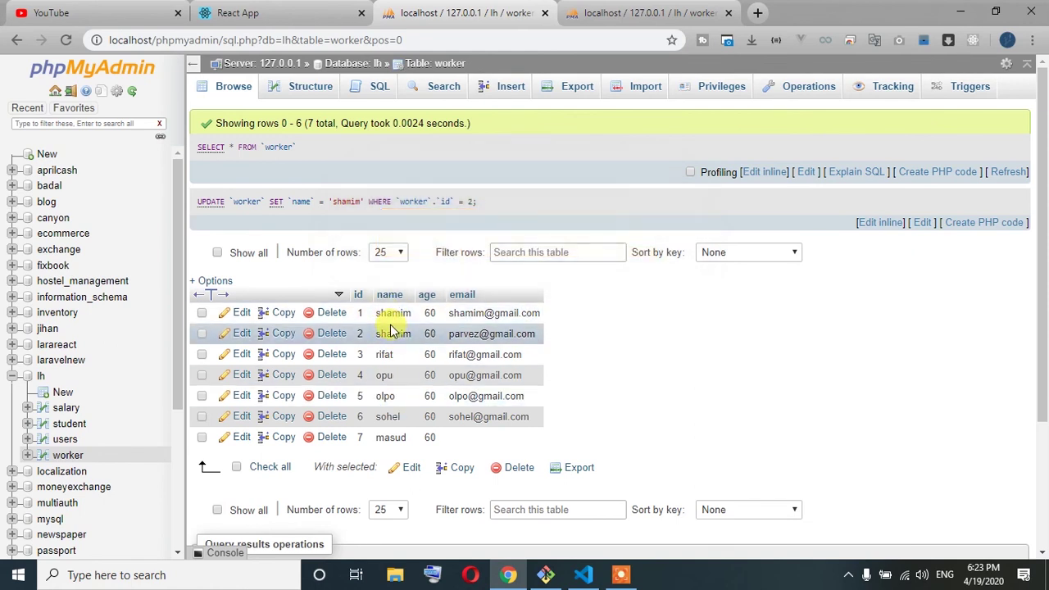
Write a query on the worker table that sets age=40 where the name equals the one shared by rows 1 and 2
{"action": "left_click", "coordinate": [358, 93]}
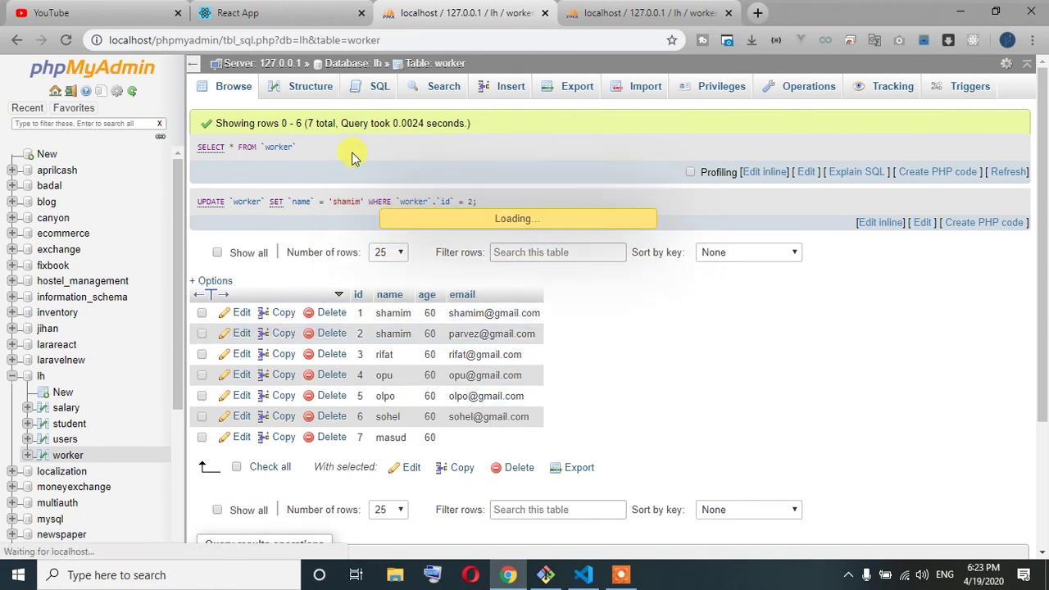
{"action": "type", "text": "up"}
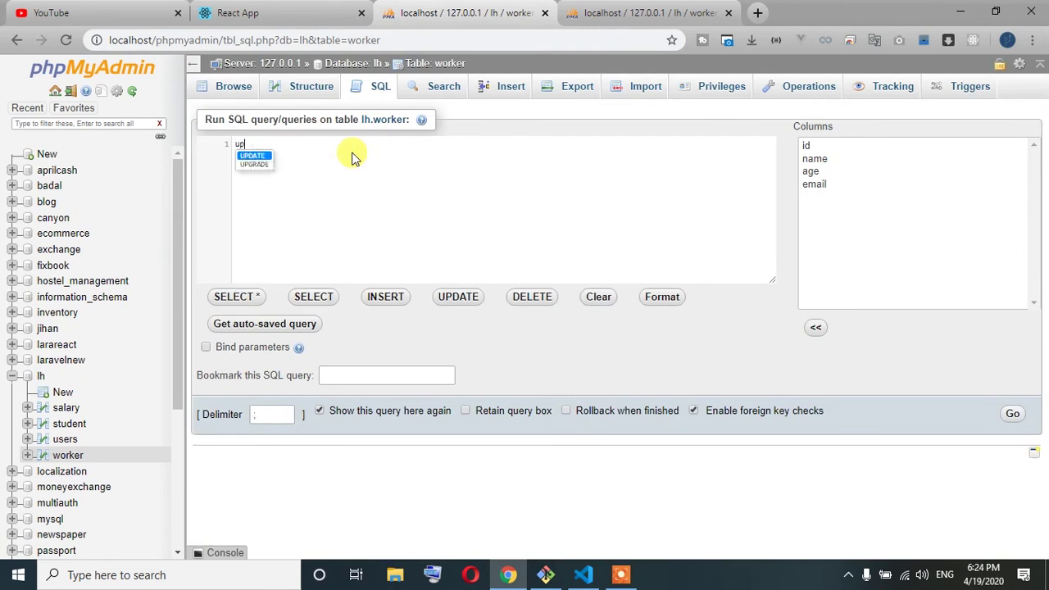
{"action": "type", "text": "date wor"}
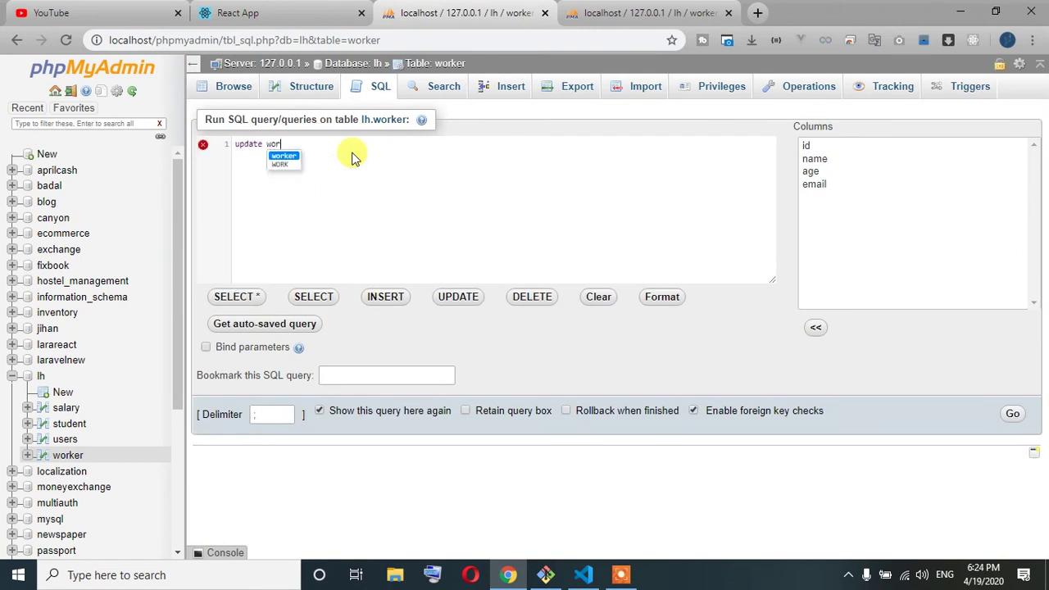
{"action": "type", "text": "ker set "}
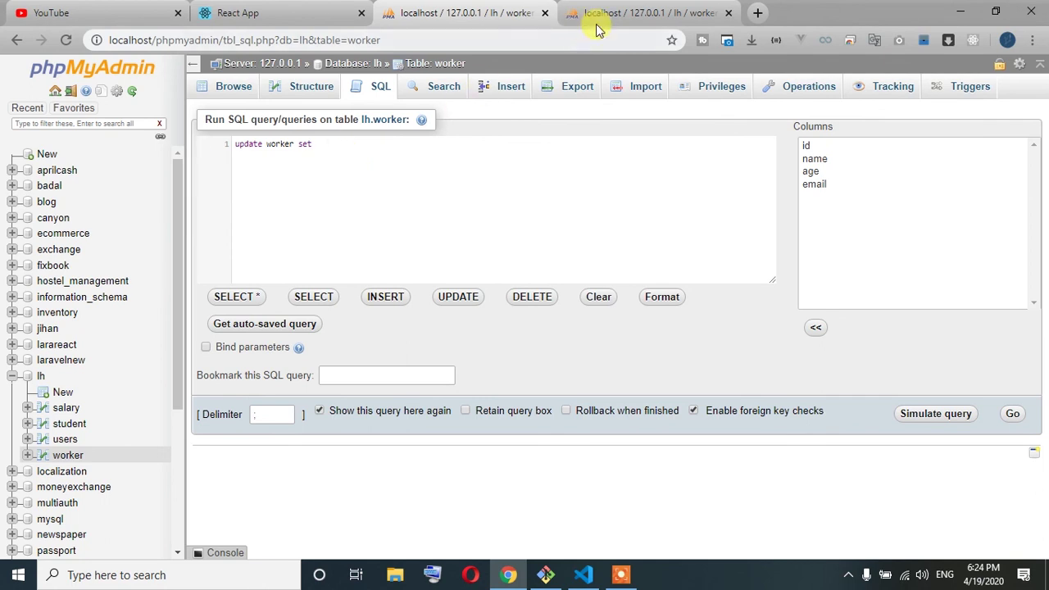
{"action": "type", "text": "age="}
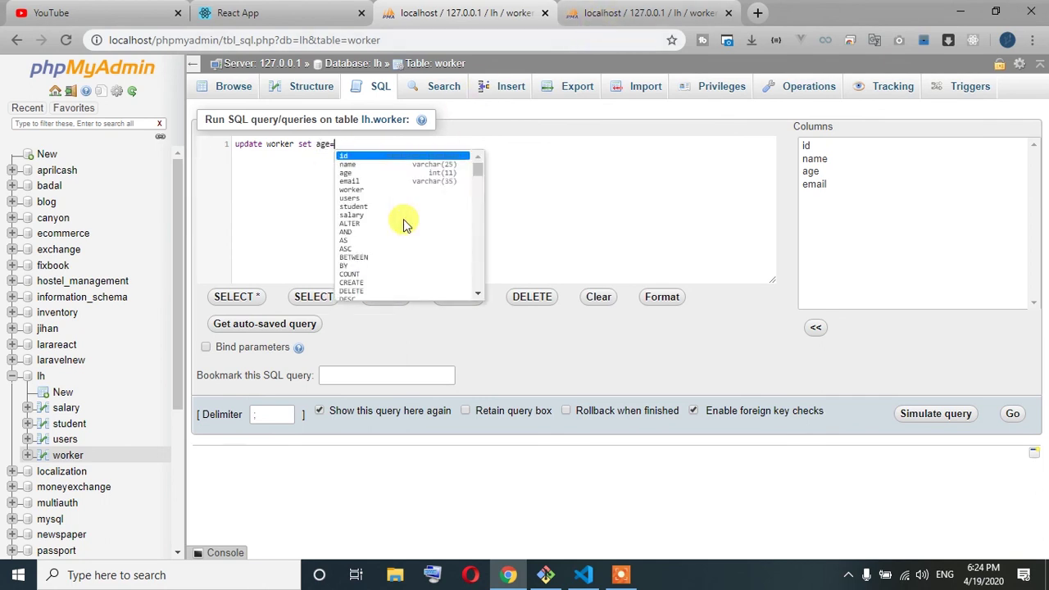
{"action": "type", "text": "40 whe"}
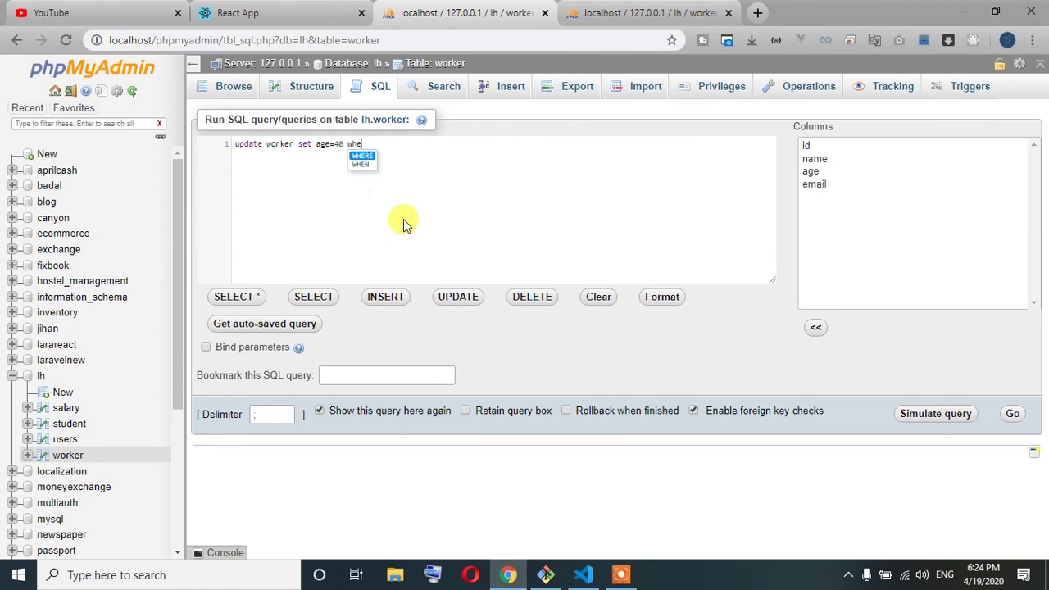
{"action": "type", "text": "re name=\"shamim\""}
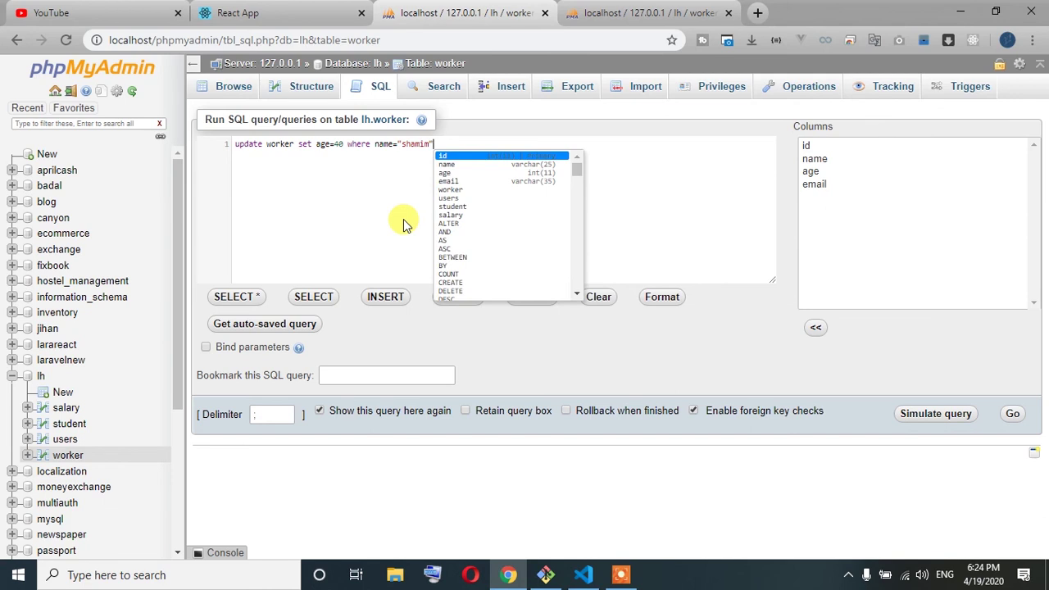
{"action": "type", "text": ";"}
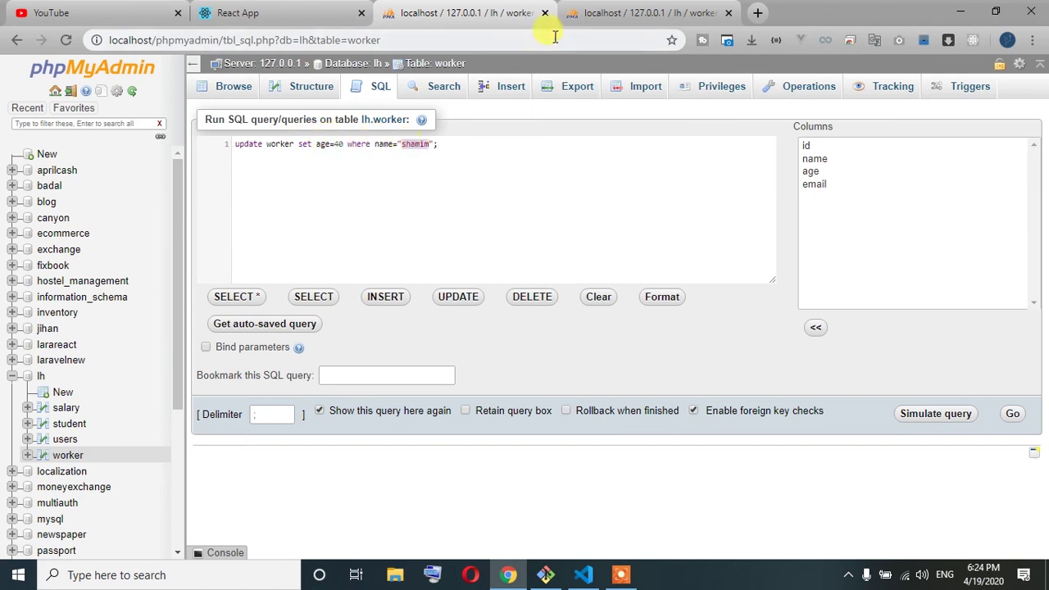
Refresh the worker table's rows in the other browser tab to check the names against the query's condition
{"action": "left_click", "coordinate": [577, 15]}
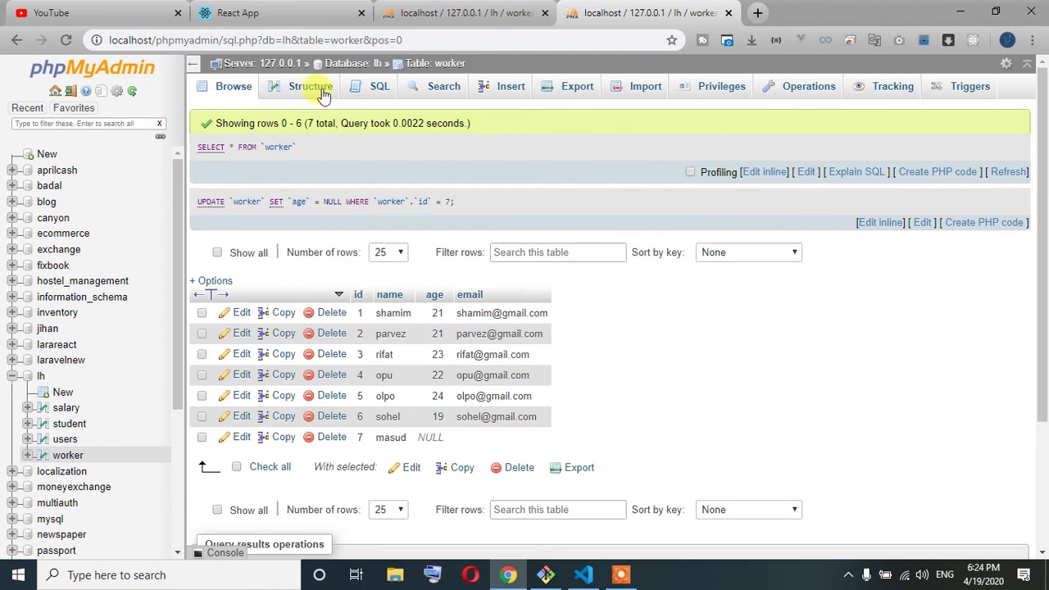
{"action": "left_click", "coordinate": [430, 13]}
{"action": "left_click", "coordinate": [607, 20]}
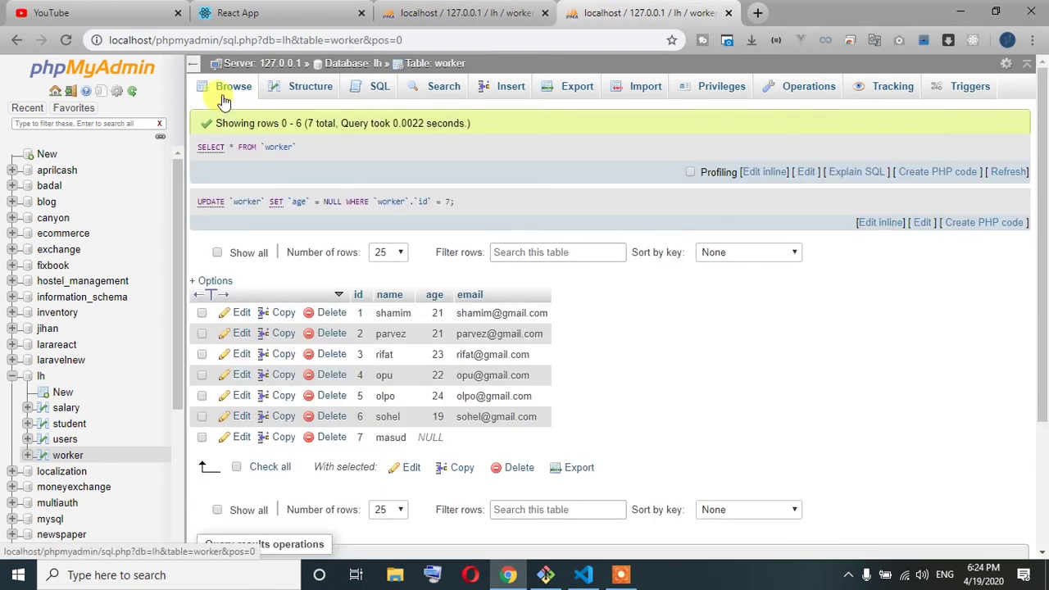
{"action": "left_click", "coordinate": [227, 87]}
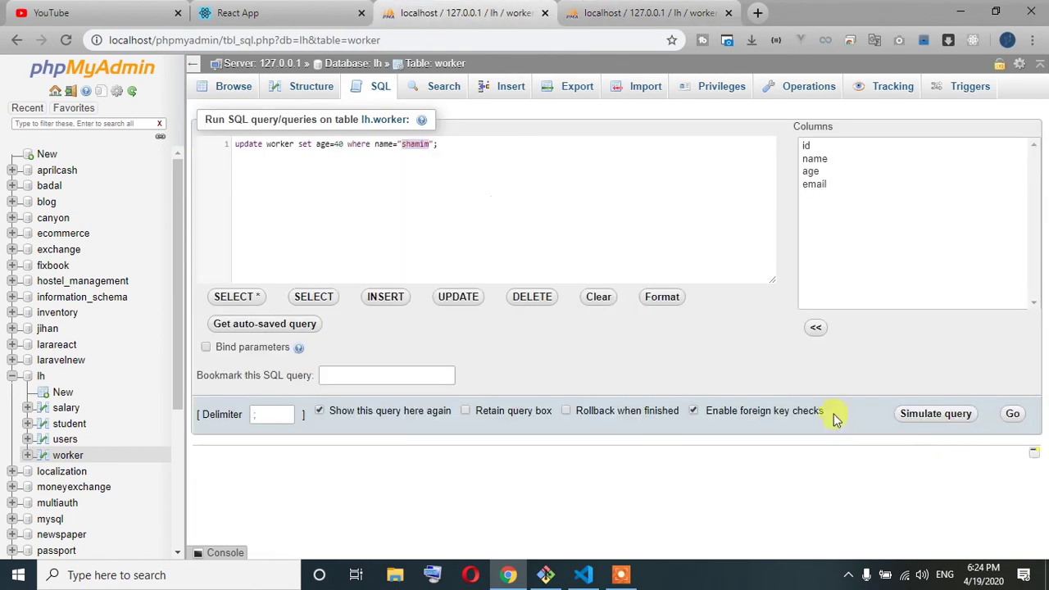
Run the update query with the name condition and browse the worker table's refreshed rows in the other browser tab
{"action": "left_click", "coordinate": [467, 12]}
{"action": "left_click", "coordinate": [1011, 414]}
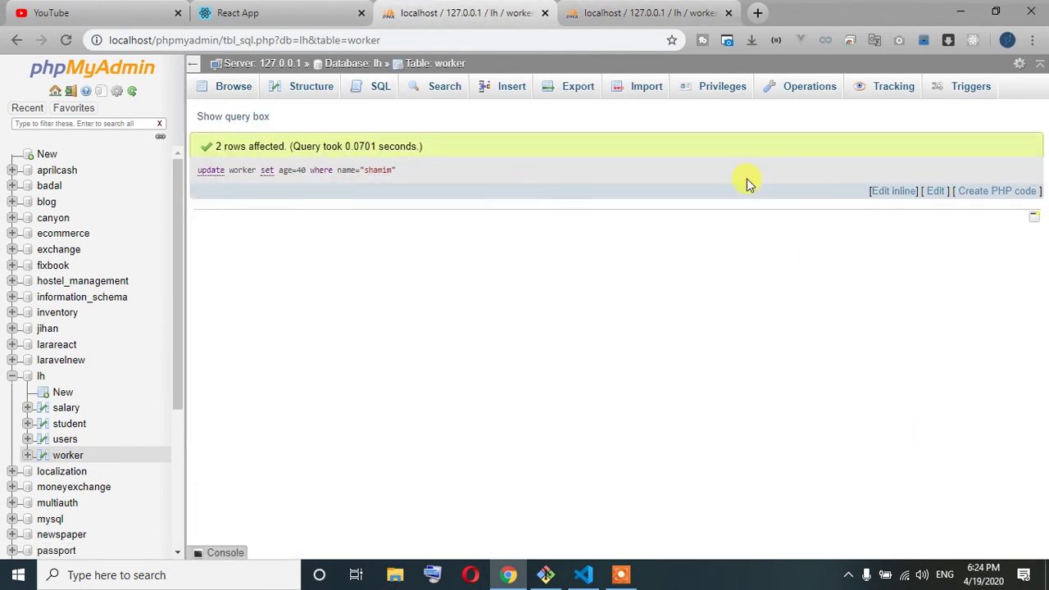
{"action": "left_click", "coordinate": [643, 9]}
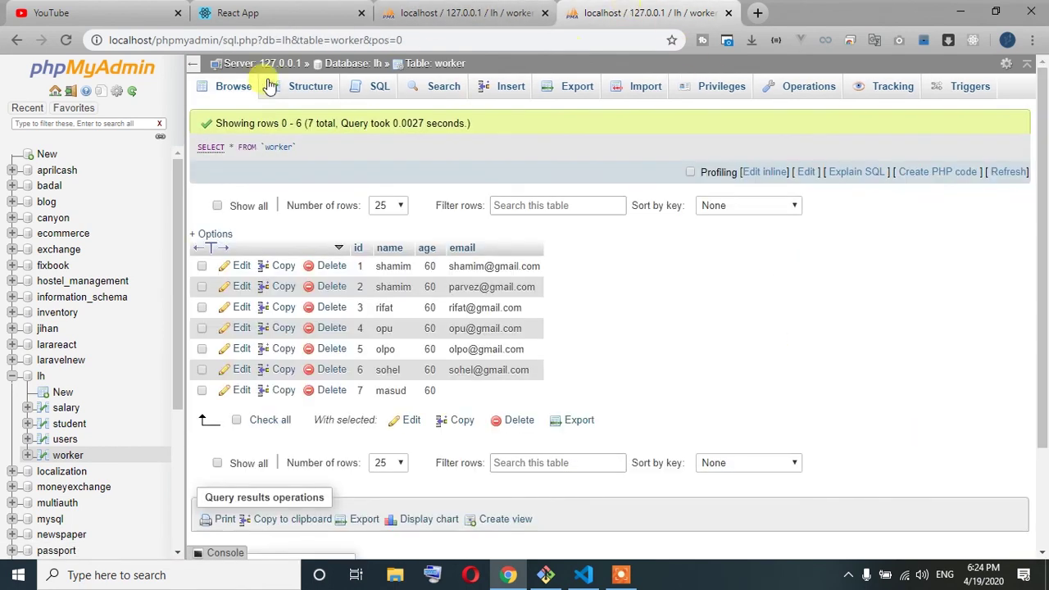
{"action": "left_click", "coordinate": [221, 89]}
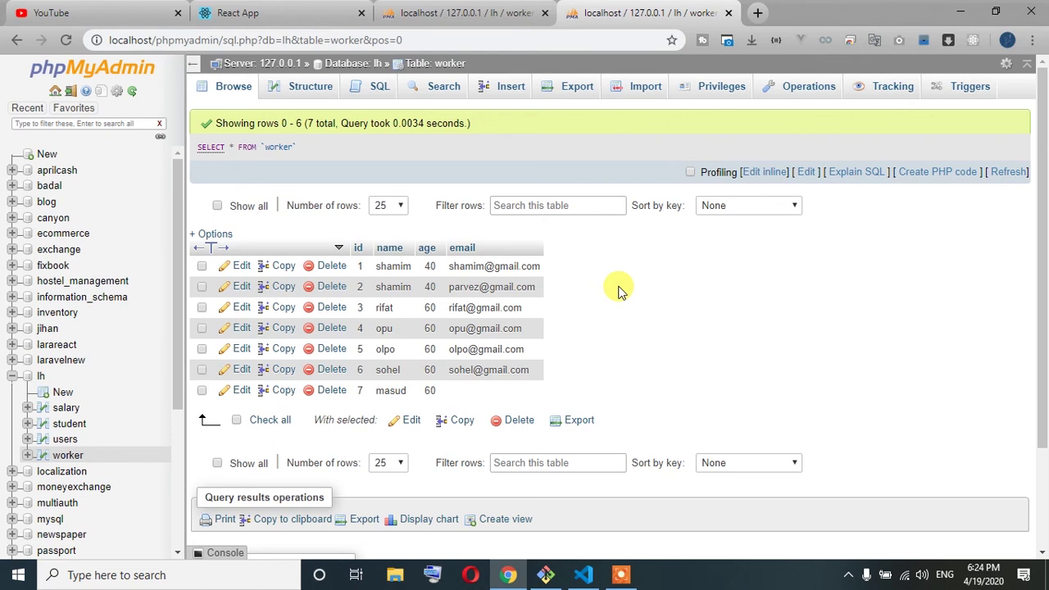
{"action": "left_click", "coordinate": [621, 574]}
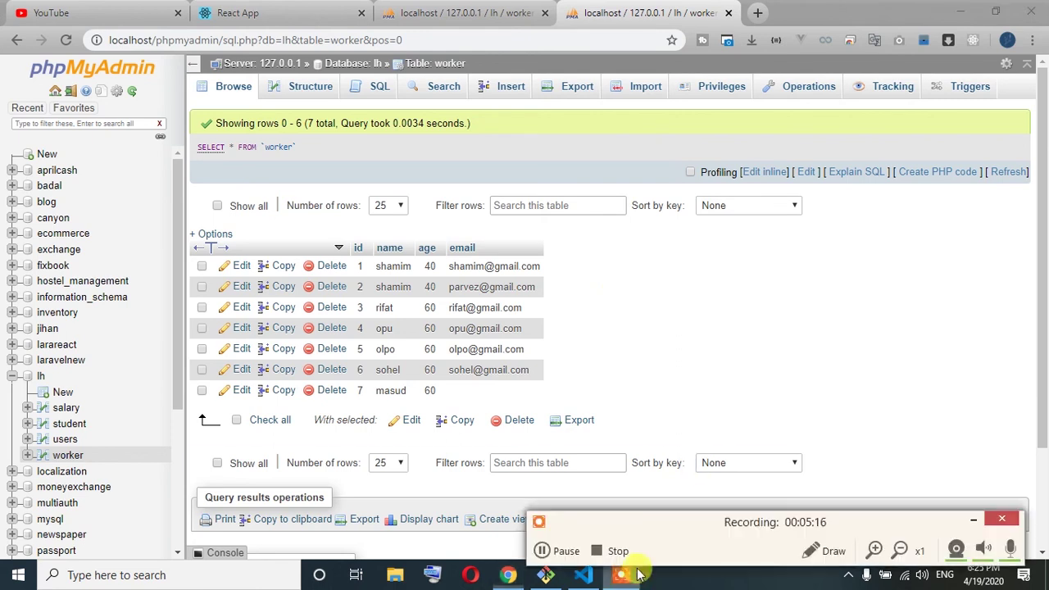